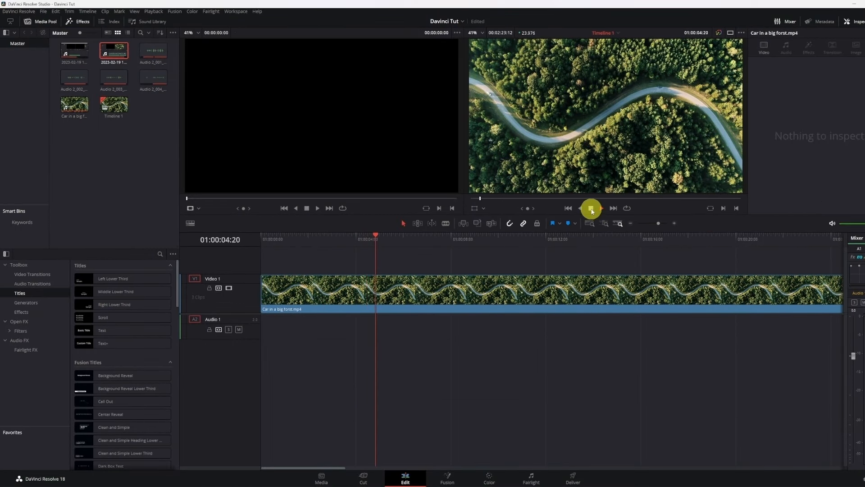
Play the timeline forward, stop playback, and play it in reverse.
{"action": "left_click", "coordinate": [591, 208]}
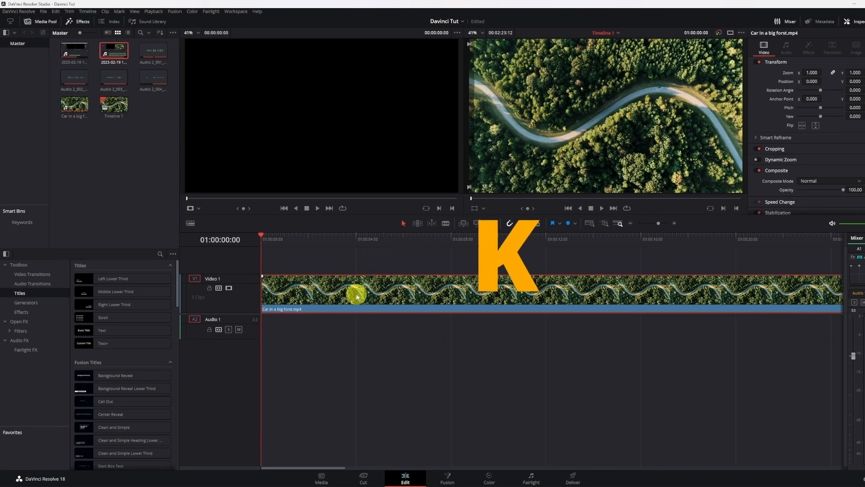
{"action": "key", "text": "j"}
{"action": "key", "text": "l"}
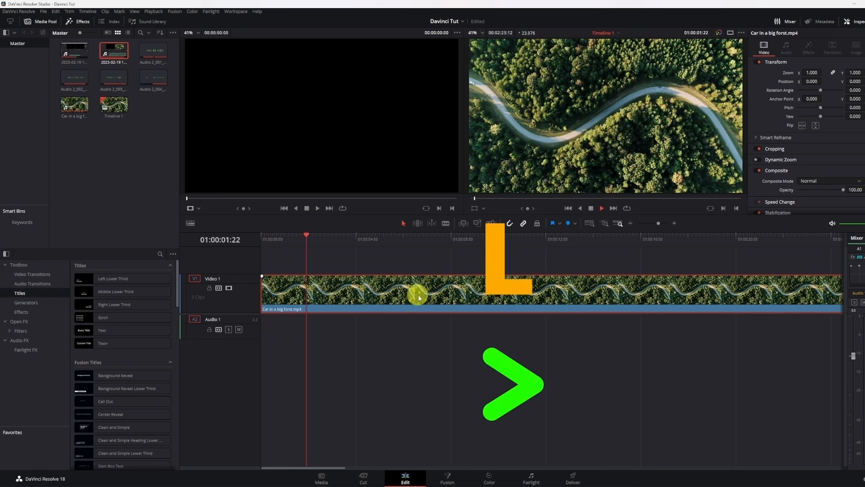
{"action": "key", "text": "k"}
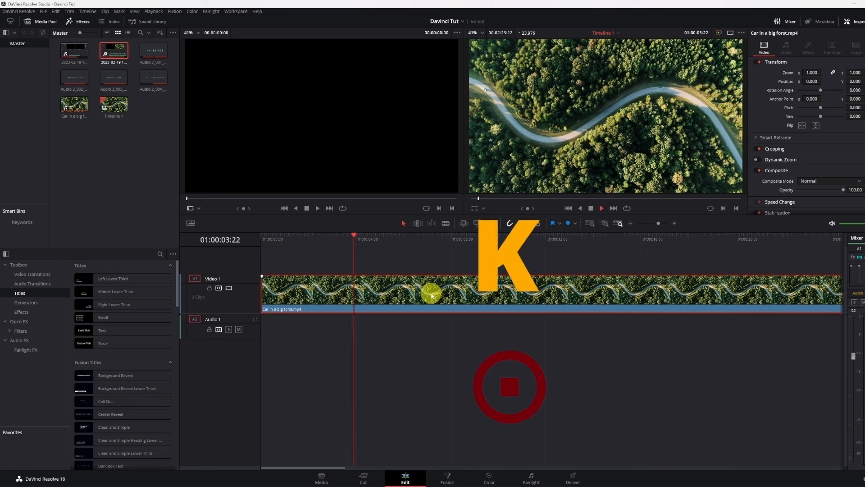
{"action": "key", "text": "j"}
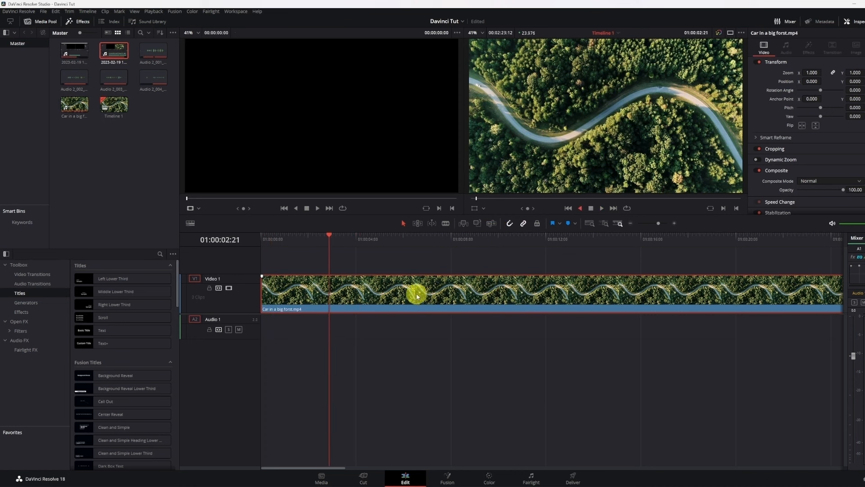
Play the timeline forward with the speed stepped up past 4x, and in reverse with the speed stepped up the same way.
{"action": "key", "text": "l"}
{"action": "key", "text": "l"}
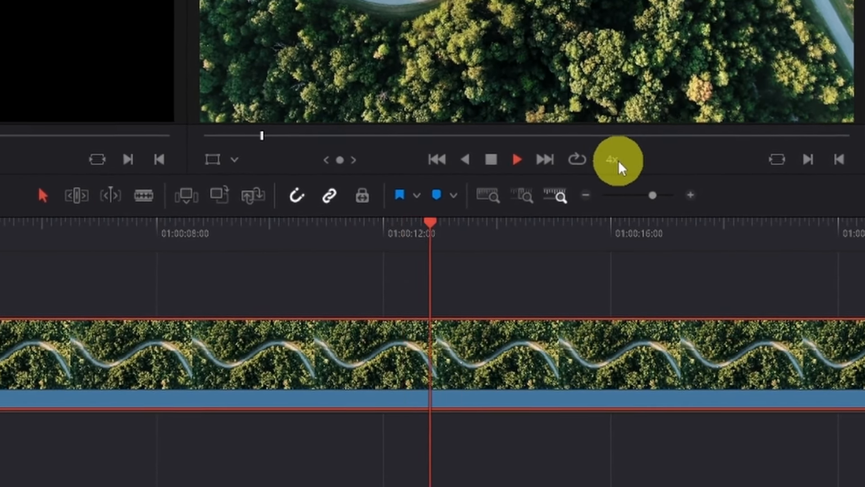
{"action": "key", "text": "l"}
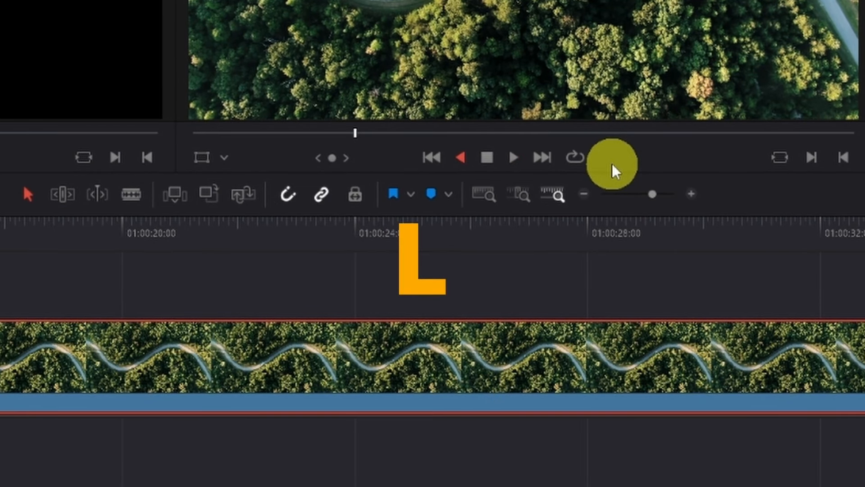
{"action": "key", "text": "j"}
{"action": "key", "text": "j"}
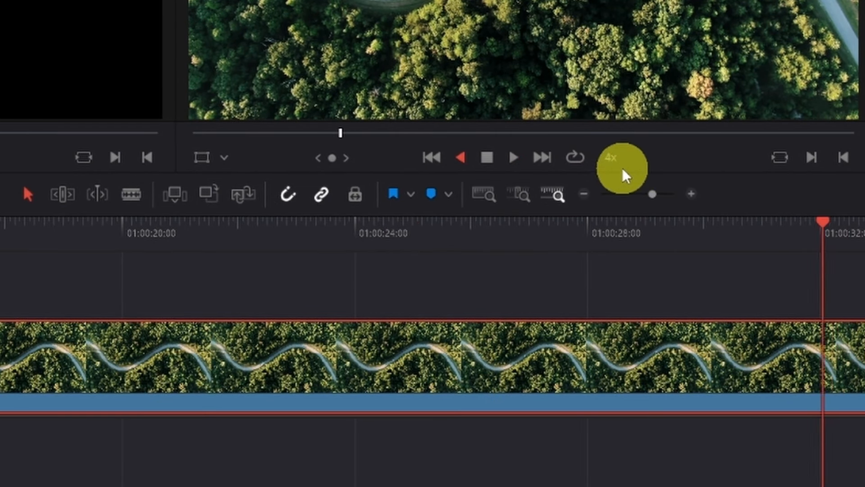
{"action": "key", "text": "j"}
{"action": "key", "text": "j"}
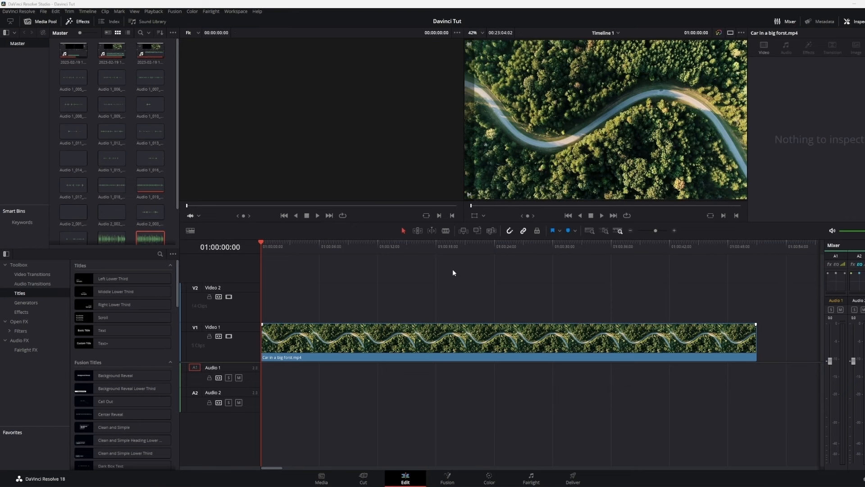
Play the forest road clip and split it at the playhead three times during playback.
{"action": "left_click", "coordinate": [401, 332]}
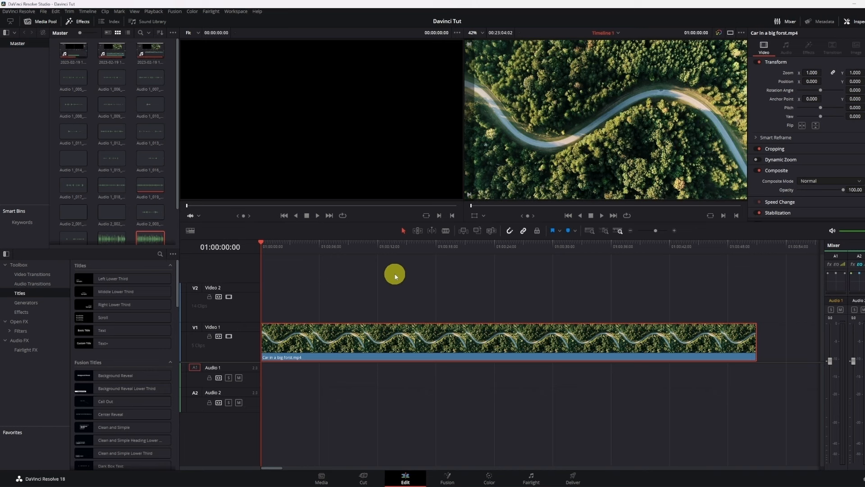
{"action": "key", "text": "space"}
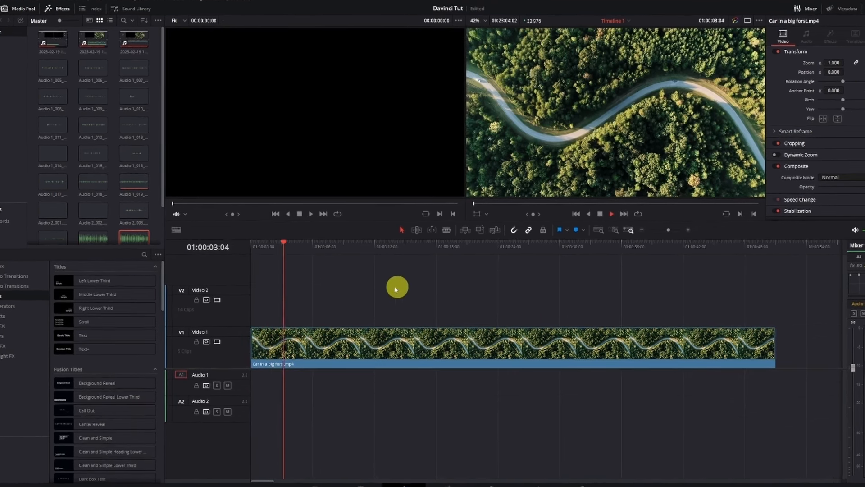
{"action": "key", "text": "ctrl+b"}
{"action": "key", "text": "ctrl+b"}
{"action": "key", "text": "ctrl+b"}
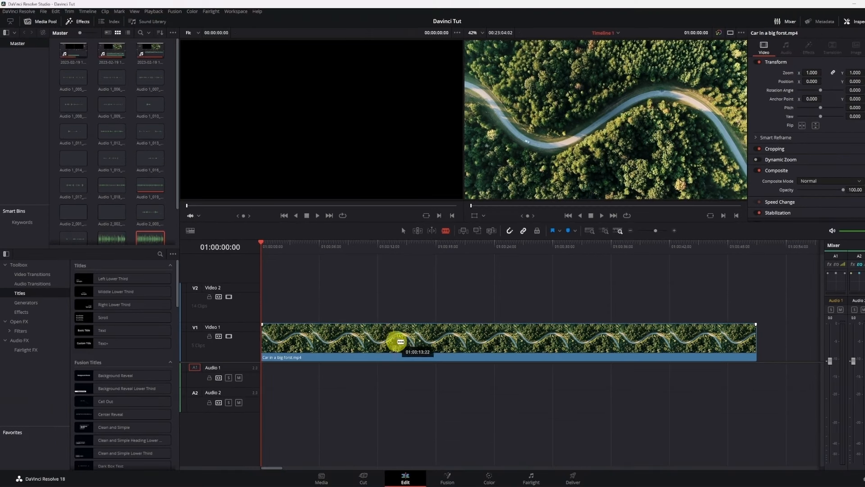
Split the forest road clip at about 01:00:12:01 with the Blade tool.
{"action": "key", "text": "b"}
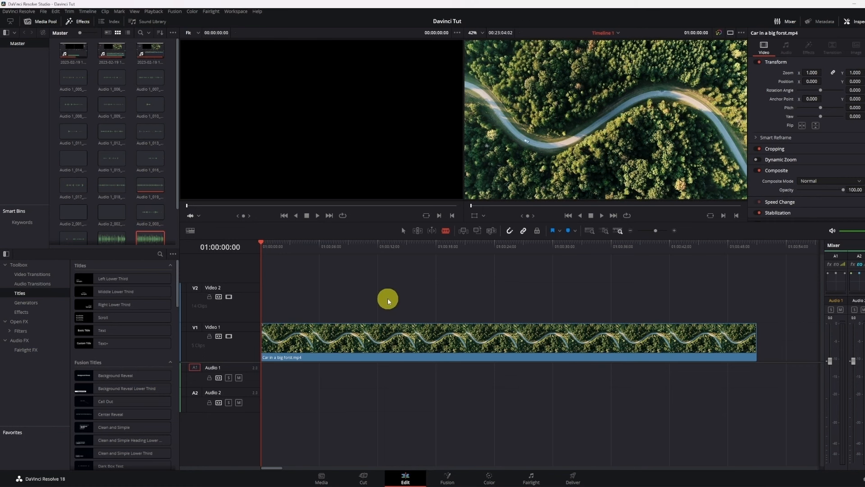
{"action": "key", "text": "b"}
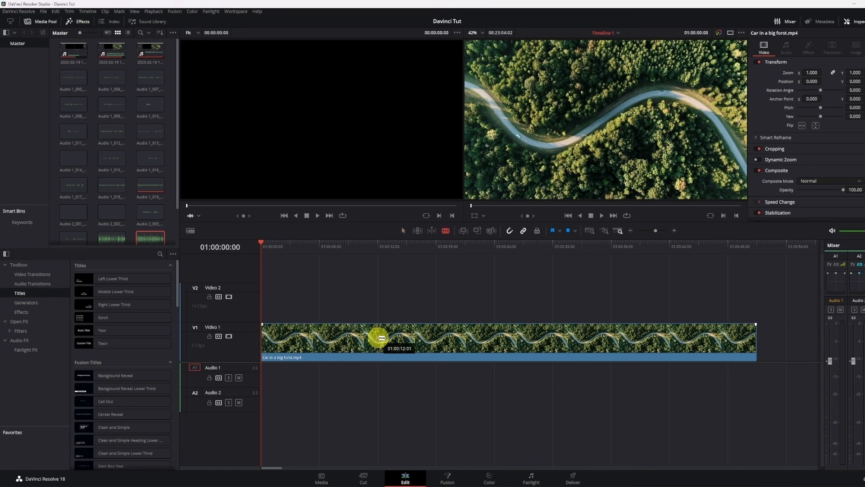
{"action": "left_click", "coordinate": [379, 338]}
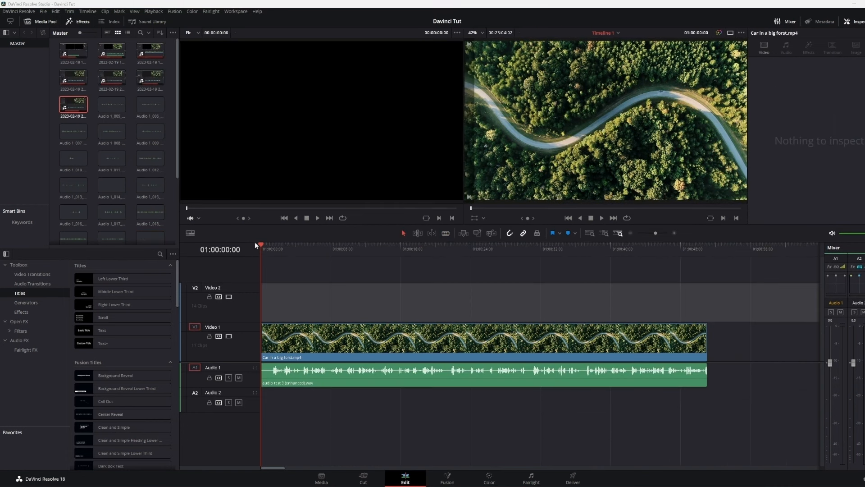
Split the video and audio together at three playhead positions along the timeline, the last at 01:00:31:23.
{"action": "left_click_drag", "start_coordinate": [262, 245], "coordinate": [539, 273]}
{"action": "key", "text": "ctrl+b"}
{"action": "key", "text": "ctrl+b"}
{"action": "key", "text": "ctrl+b"}
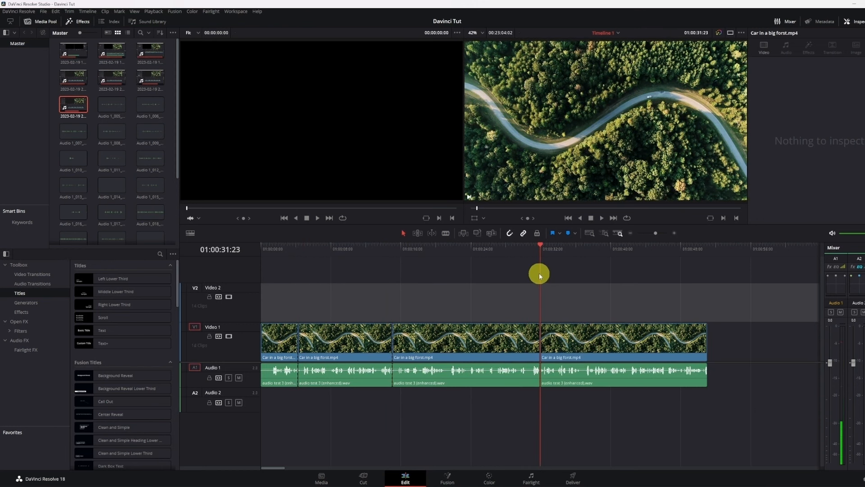
Undo the three splits made across the video and audio clips.
{"action": "key", "text": "ctrl+z"}
{"action": "key", "text": "ctrl+z"}
{"action": "key", "text": "ctrl+z"}
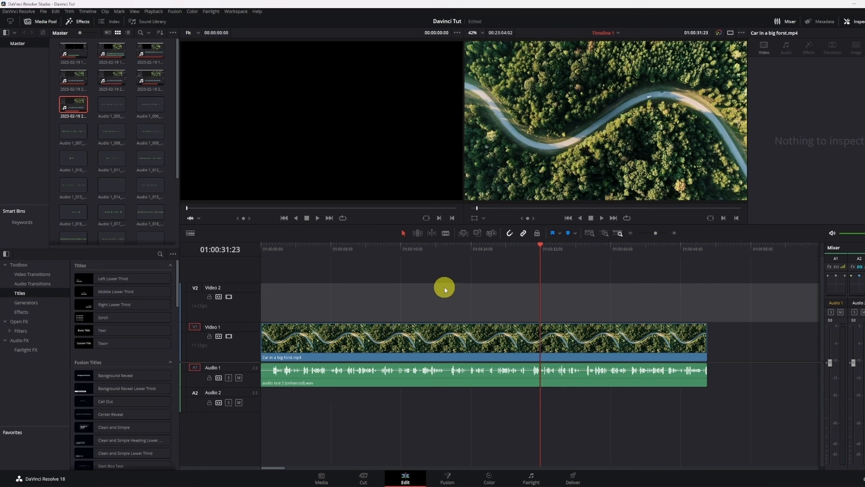
Cut the video clip at two points and the audio clip separately at two other points with the Blade tool.
{"action": "left_click", "coordinate": [446, 233]}
{"action": "left_click", "coordinate": [308, 337]}
{"action": "left_click", "coordinate": [418, 337]}
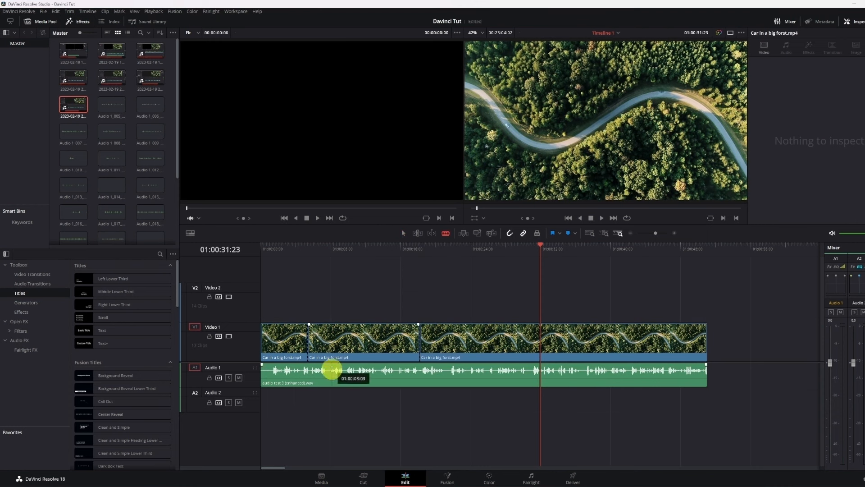
{"action": "left_click", "coordinate": [332, 374]}
{"action": "left_click", "coordinate": [392, 373]}
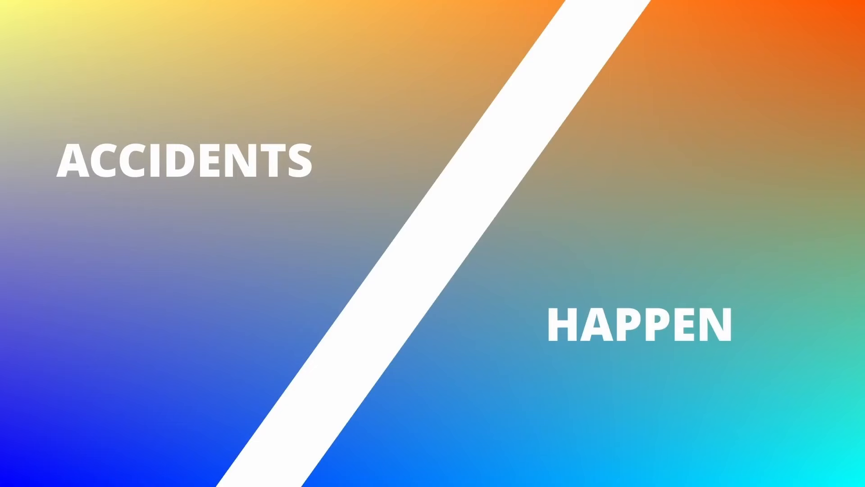
{"action": "left_click", "coordinate": [404, 234]}
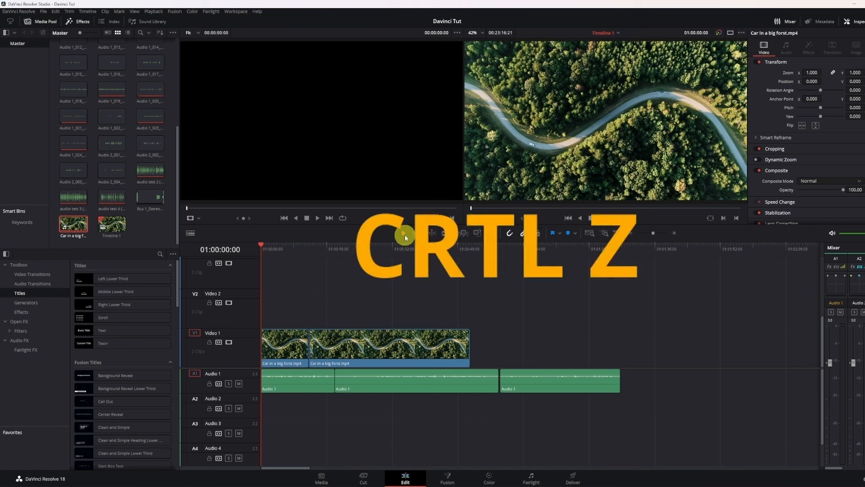
Undo the last split of the video clip and redo it.
{"action": "key", "text": "ctrl+z"}
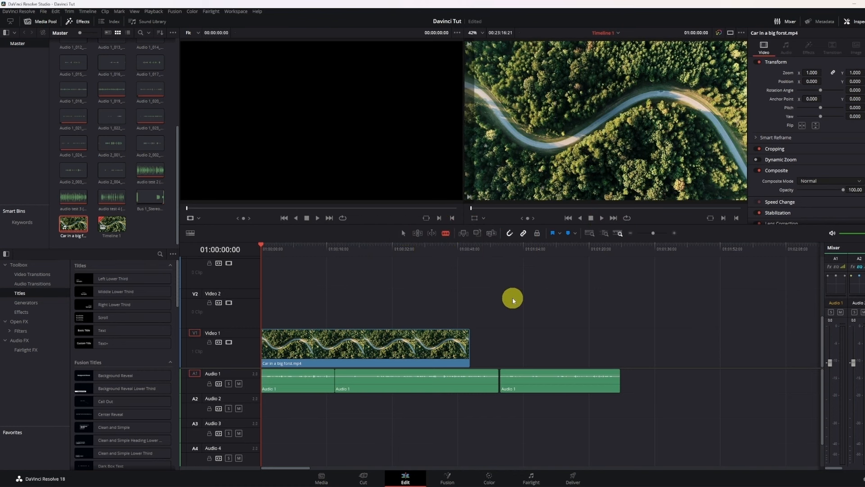
{"action": "key", "text": "ctrl+shift+z"}
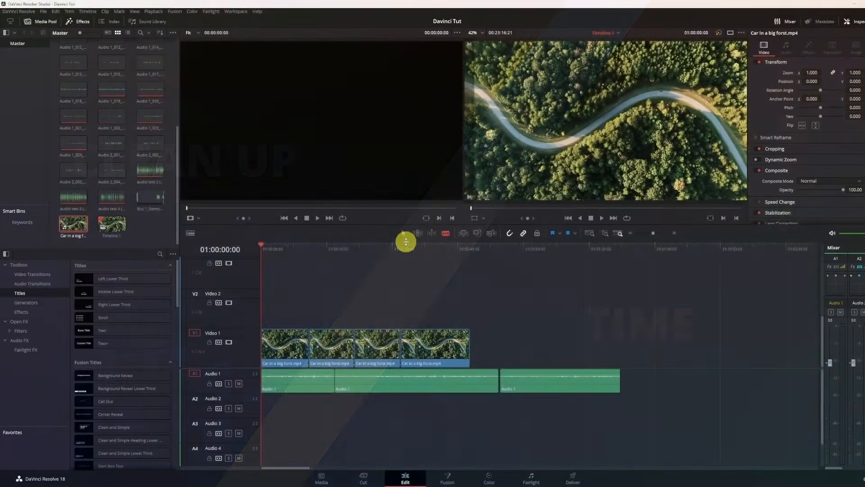
{"action": "left_click", "coordinate": [376, 293]}
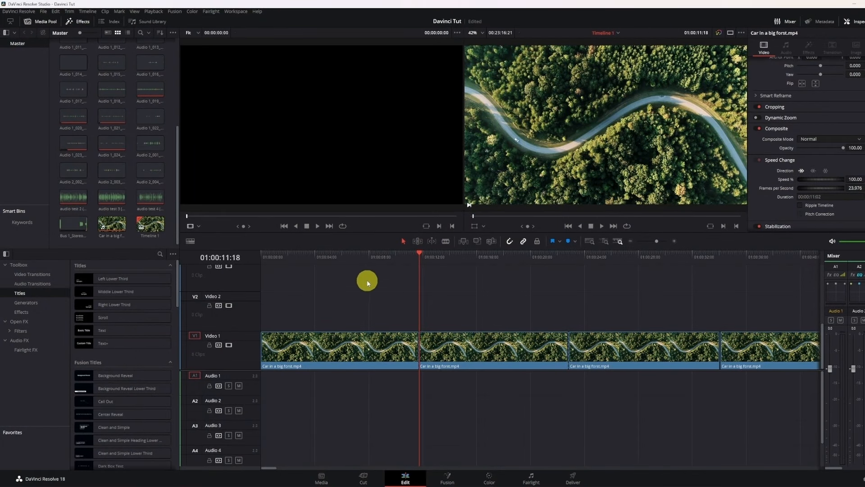
Delete the first forest clip on Video 1, leaving its gap in place.
{"action": "left_click", "coordinate": [498, 361]}
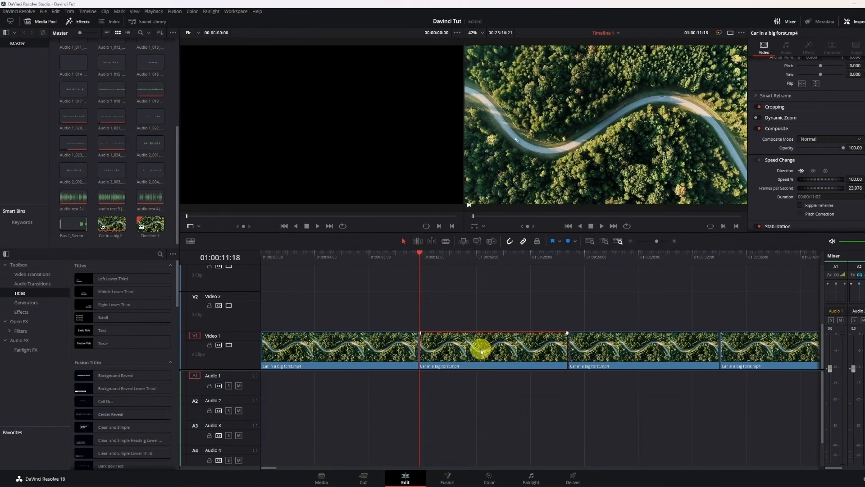
{"action": "left_click", "coordinate": [377, 348]}
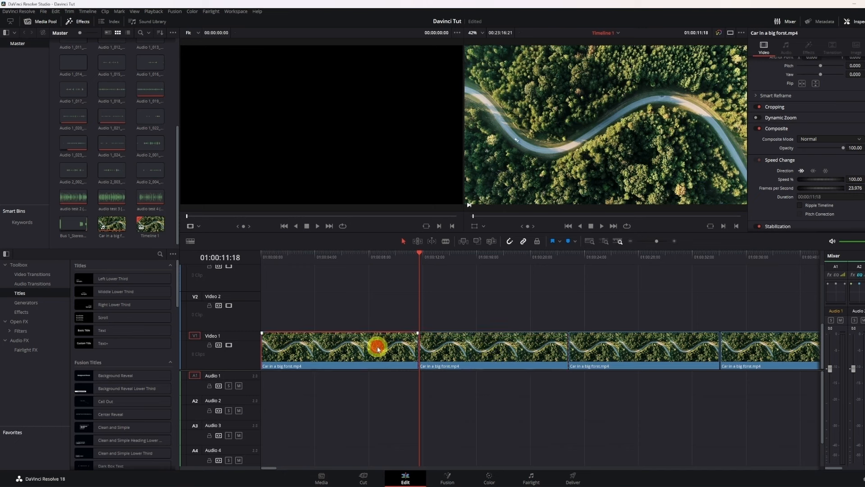
{"action": "key", "text": "BackSpace"}
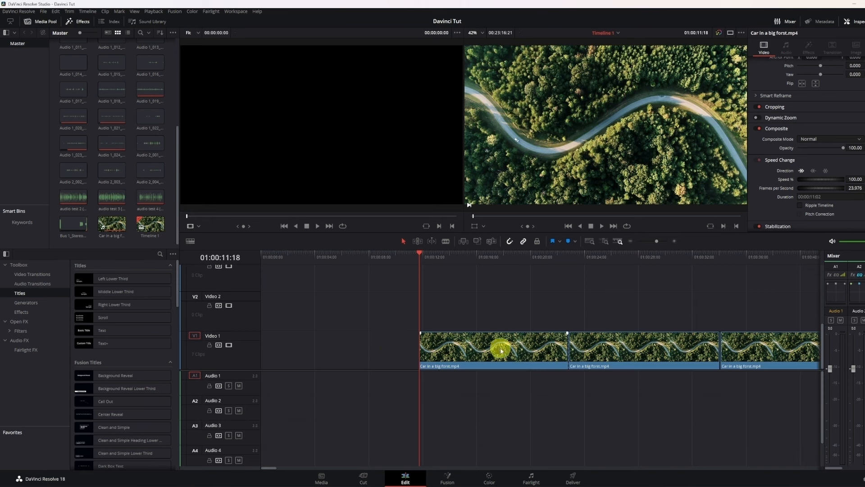
Move the three remaining clips one by one toward the start of the timeline to close the gap.
{"action": "left_click_drag", "start_coordinate": [518, 341], "coordinate": [360, 347]}
{"action": "left_click_drag", "start_coordinate": [608, 347], "coordinate": [450, 360]}
{"action": "left_click_drag", "start_coordinate": [740, 356], "coordinate": [583, 357]}
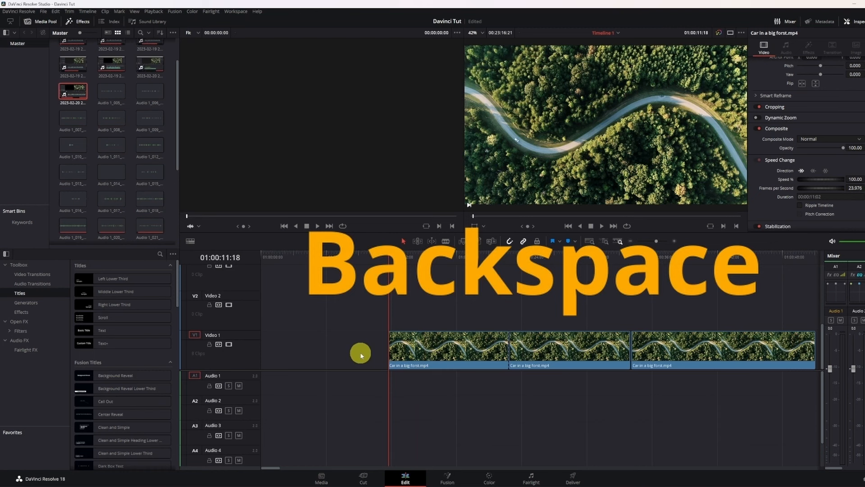
Delete the empty gap at the start of Video 1, and ripple delete the first forest clip.
{"action": "left_click", "coordinate": [361, 352]}
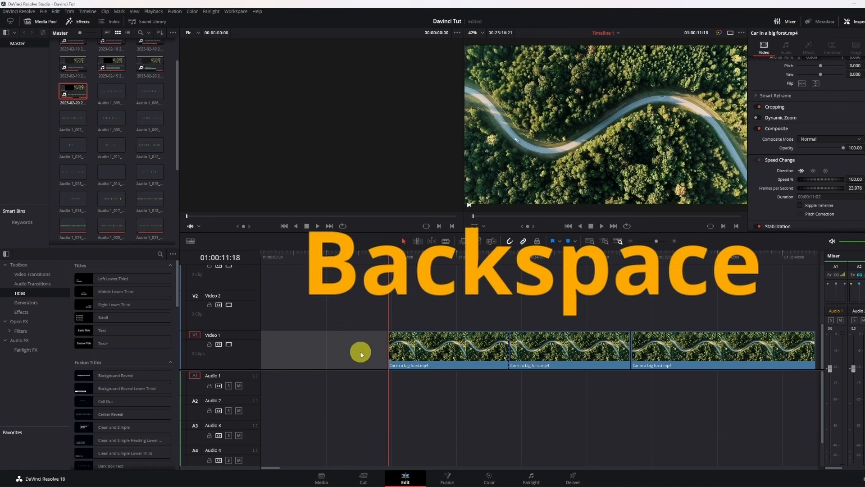
{"action": "key", "text": "BackSpace"}
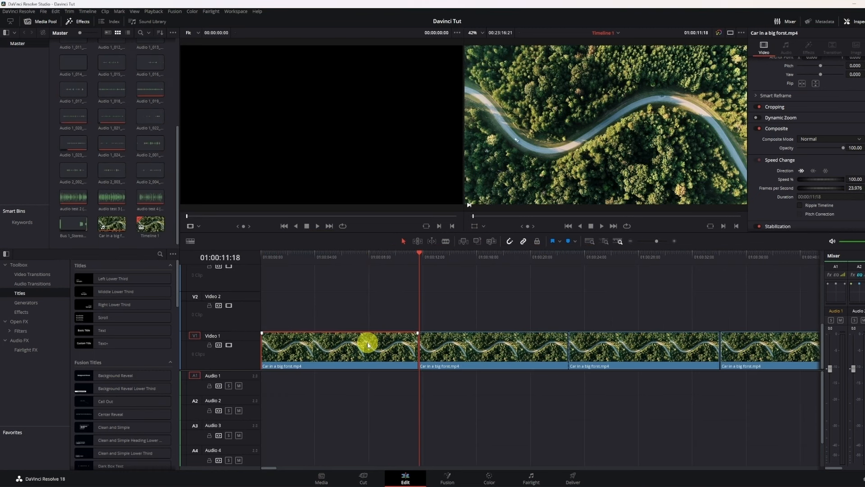
{"action": "key", "text": "Delete"}
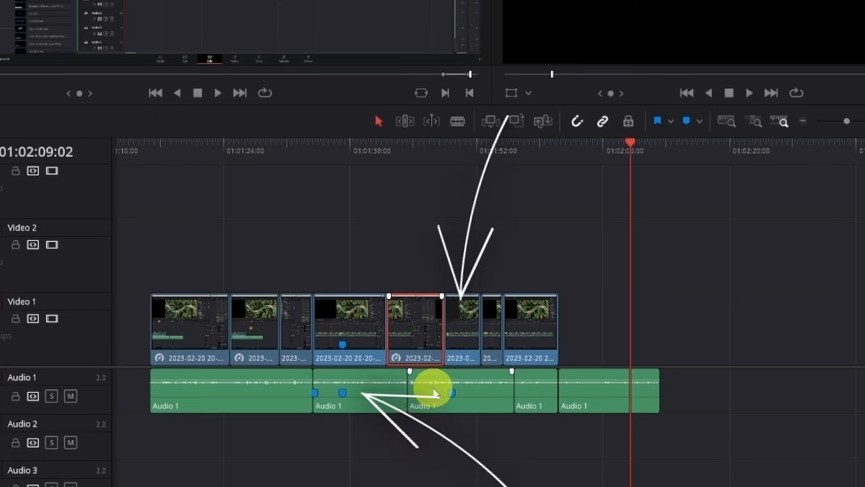
Delete the fifth visible clip on Video 1 without closing its gap, keeping the audio below in sync.
{"action": "key", "text": "Delete"}
{"action": "left_click", "coordinate": [412, 341]}
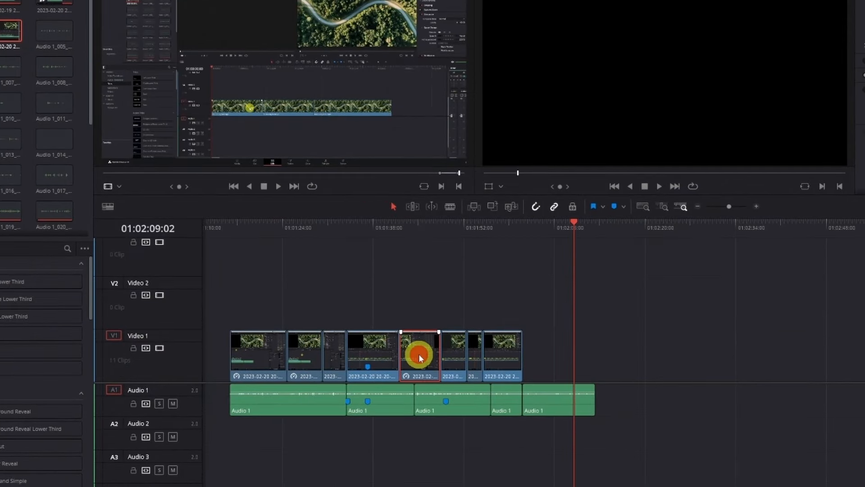
{"action": "key", "text": "BackSpace"}
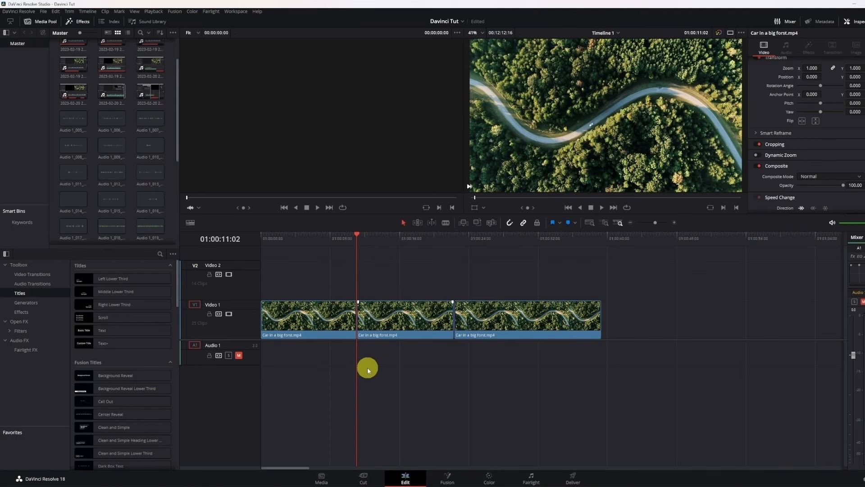
Select all Video 1 clips from the playhead at 01:00:11:02 forward and shift them together along the track.
{"action": "key", "text": "alt+y"}
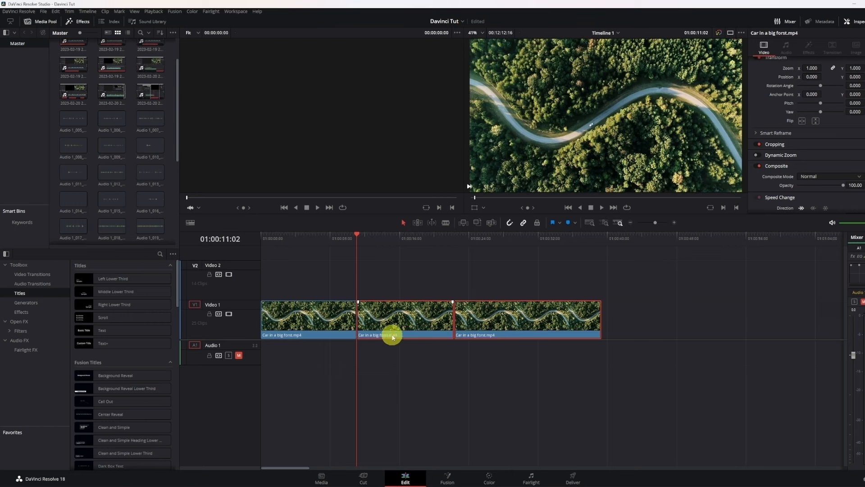
{"action": "left_click_drag", "start_coordinate": [392, 324], "coordinate": [367, 332]}
{"action": "left_click", "coordinate": [508, 319]}
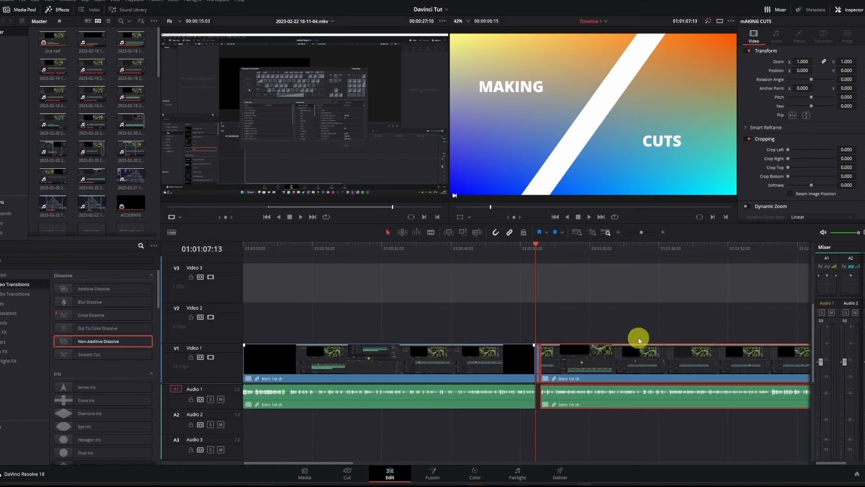
Select all clips forward of the playhead at 01:01:07:13, and all clips backward of it at 01:02:14:14.
{"action": "key", "text": "alt+y"}
{"action": "left_click_drag", "start_coordinate": [618, 309], "coordinate": [504, 376]}
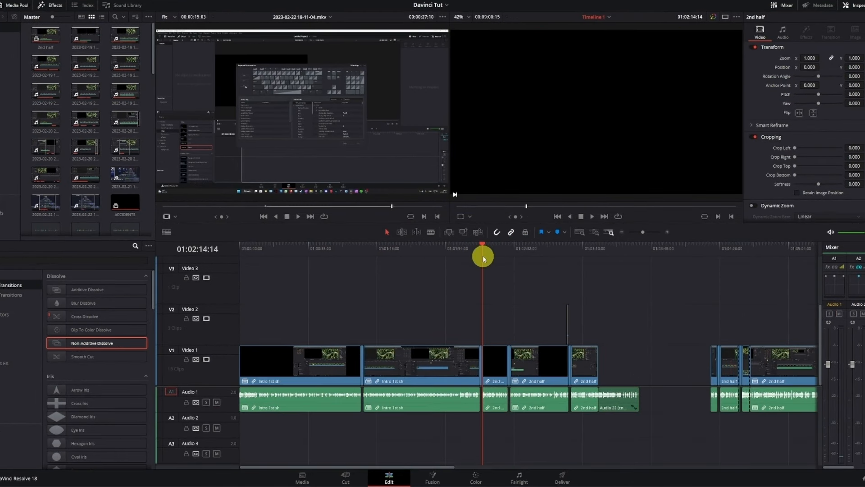
{"action": "key", "text": "ctrl+alt+y"}
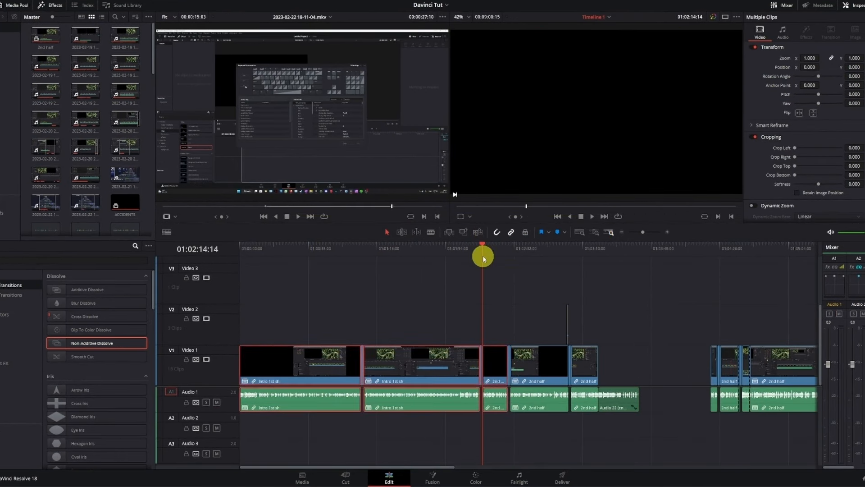
Move the last 2nd half clip on Video 1 further along the track, and shift the short clips before it forward.
{"action": "left_click_drag", "start_coordinate": [419, 353], "coordinate": [393, 331]}
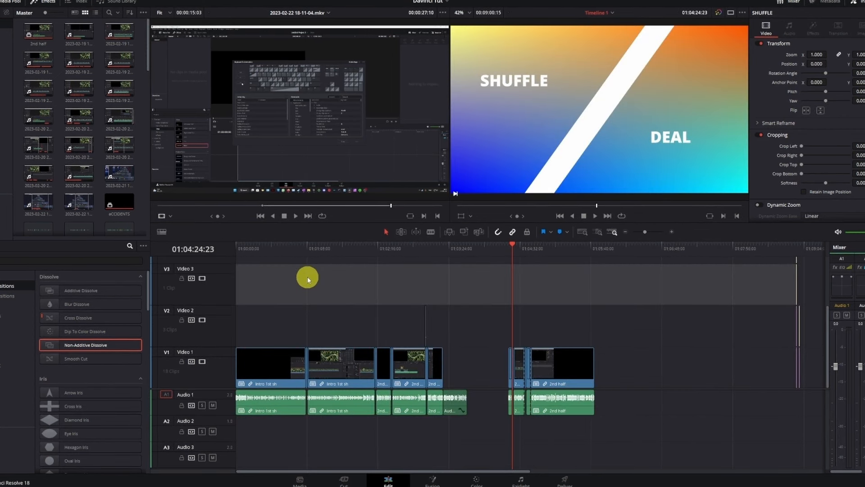
{"action": "left_click_drag", "start_coordinate": [543, 381], "coordinate": [595, 381]}
{"action": "scroll", "coordinate": [572, 379], "scroll_direction": "up", "scroll_amount": 2}
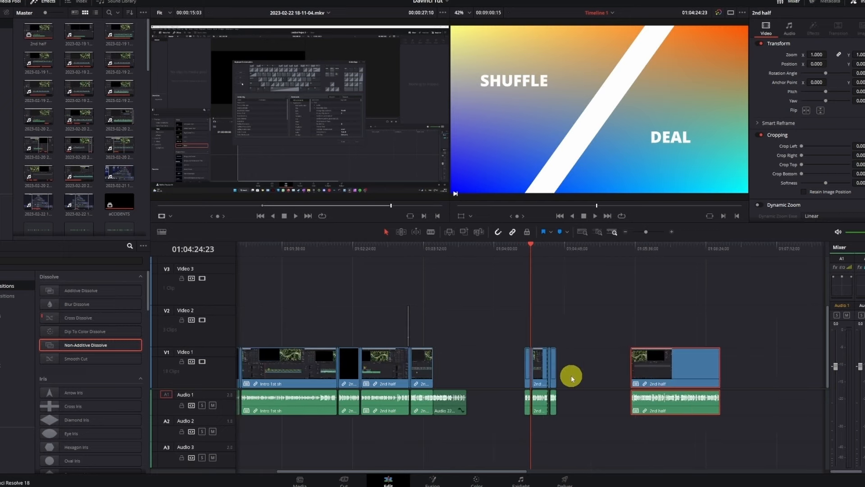
{"action": "left_click_drag", "start_coordinate": [552, 371], "coordinate": [607, 372]}
{"action": "left_click_drag", "start_coordinate": [566, 332], "coordinate": [518, 429]}
{"action": "left_click_drag", "start_coordinate": [543, 377], "coordinate": [582, 377]}
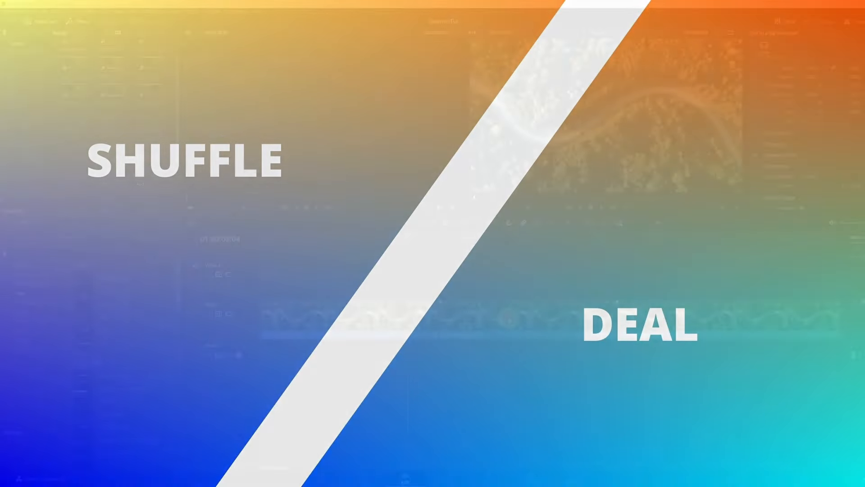
Swap the second forest clip on Video 1 forward and backward past its neighbouring clips.
{"action": "left_click", "coordinate": [508, 318]}
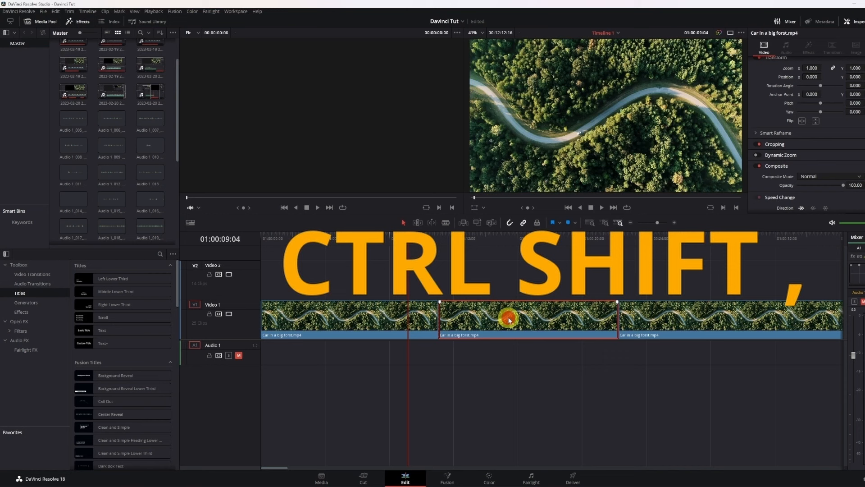
{"action": "key", "text": "ctrl+shift+period"}
{"action": "key", "text": "ctrl+shift+period"}
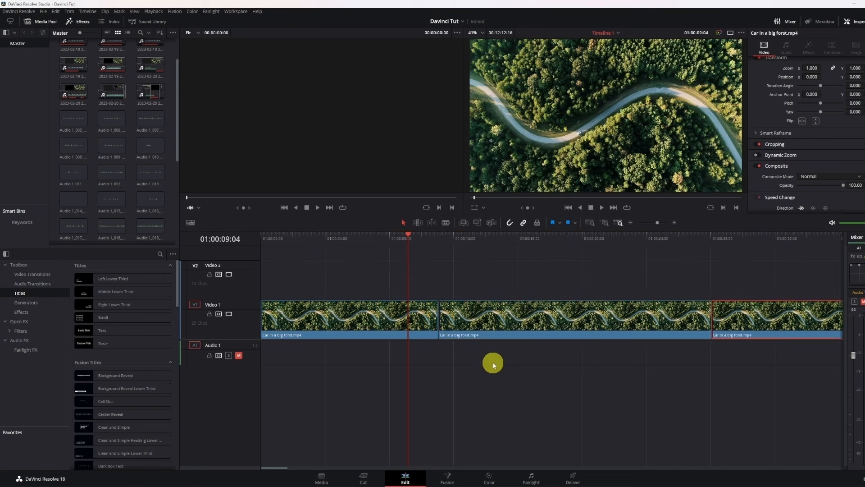
{"action": "key", "text": "ctrl+shift+comma"}
{"action": "key", "text": "ctrl+shift+comma"}
{"action": "key", "text": "ctrl+shift+period"}
{"action": "key", "text": "ctrl+shift+period"}
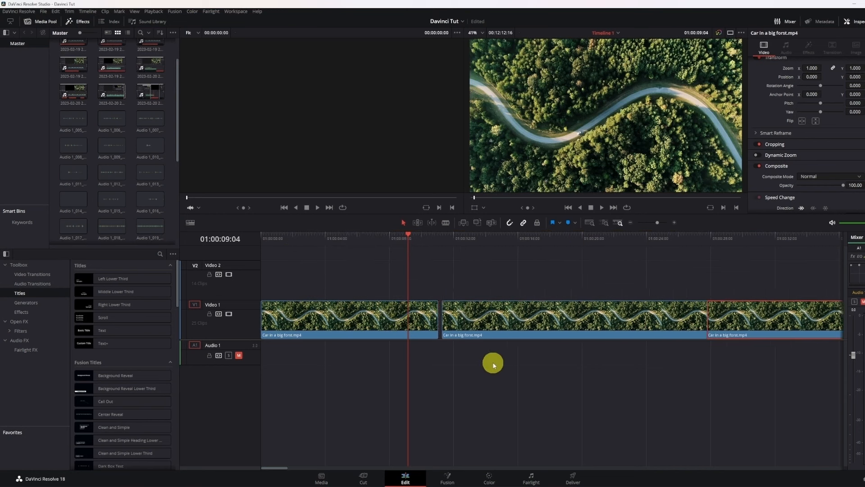
{"action": "key", "text": "ctrl+shift+comma"}
{"action": "key", "text": "ctrl+shift+comma"}
{"action": "key", "text": "ctrl+shift+period"}
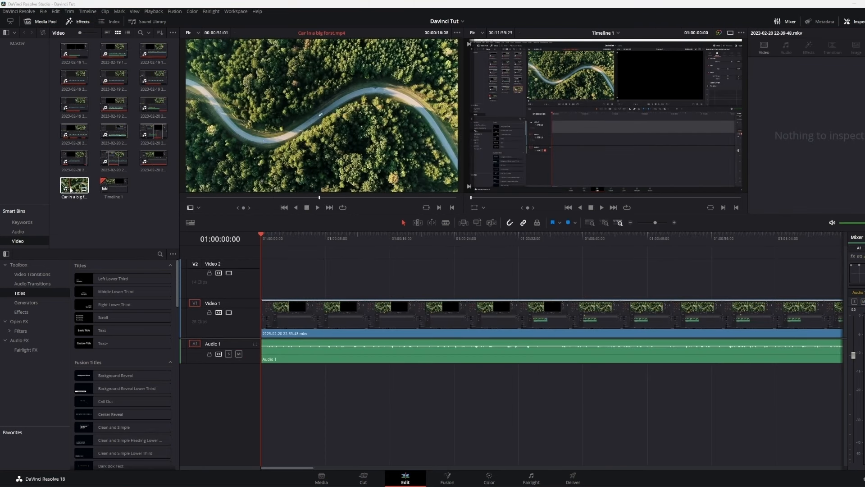
Load Car in a big forst.mp4 in the source viewer and mark an in-to-out range of about 9 seconds ending near 00:00:24:19.
{"action": "left_click", "coordinate": [69, 189]}
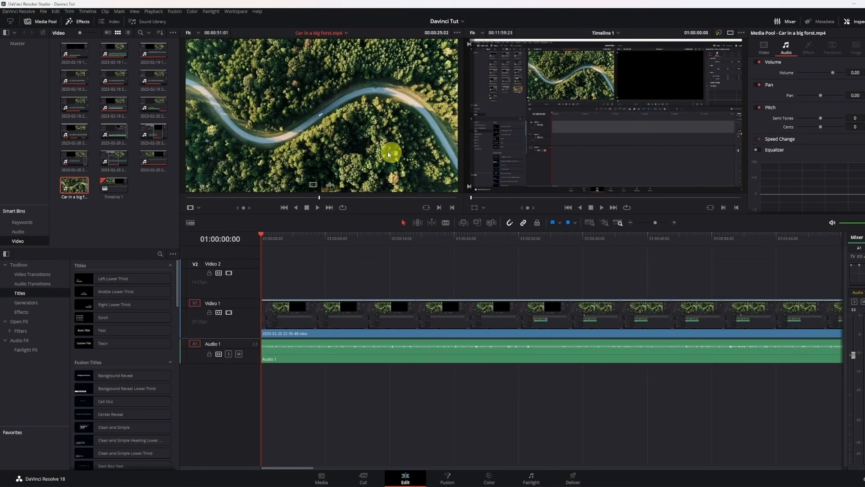
{"action": "left_click", "coordinate": [188, 197]}
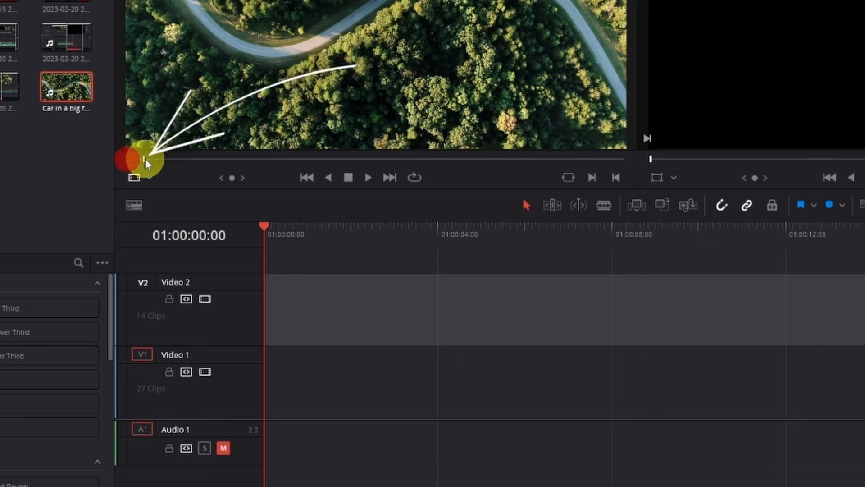
{"action": "left_click_drag", "start_coordinate": [145, 161], "coordinate": [276, 160]}
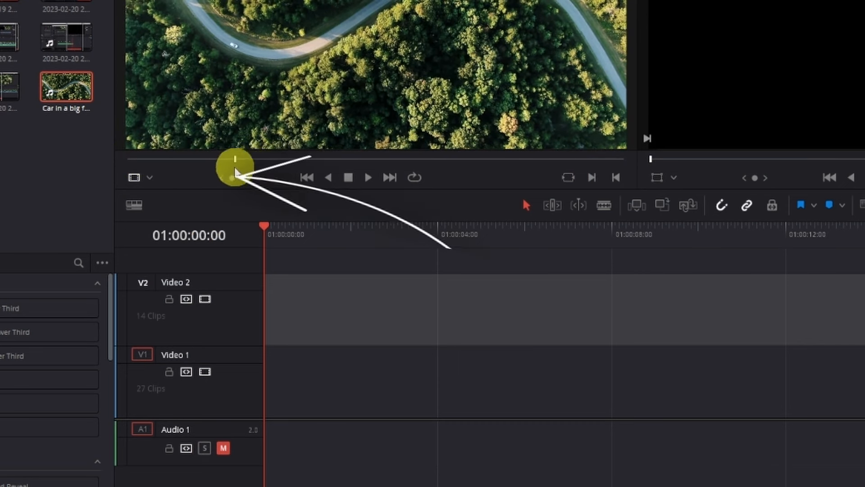
{"action": "left_click_drag", "start_coordinate": [230, 178], "coordinate": [294, 179]}
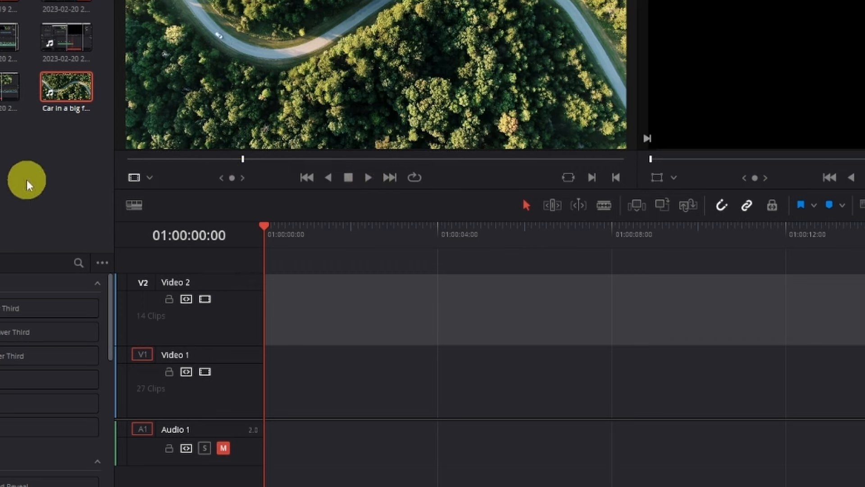
{"action": "left_click_drag", "start_coordinate": [241, 161], "coordinate": [276, 160]}
{"action": "left_click_drag", "start_coordinate": [304, 247], "coordinate": [308, 215]}
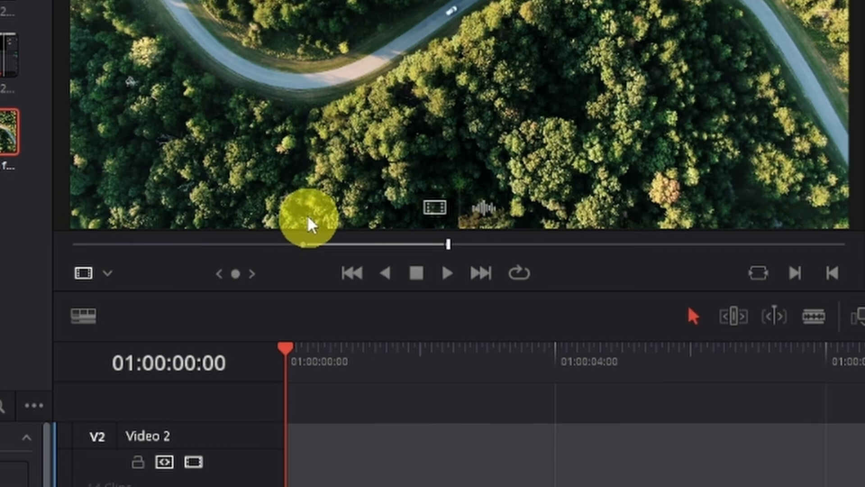
{"action": "key", "text": "o"}
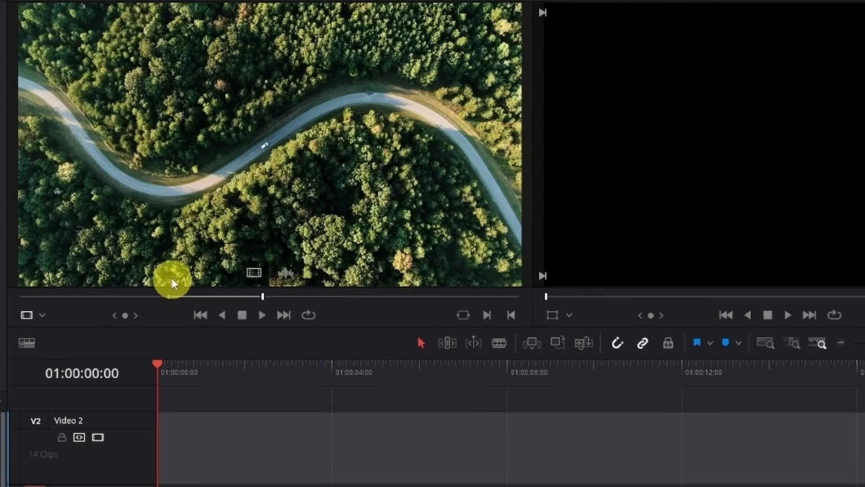
Place the marked forest range at the start of Video 1 and scrub through it from 01:00:00:00.
{"action": "left_click_drag", "start_coordinate": [193, 189], "coordinate": [205, 486]}
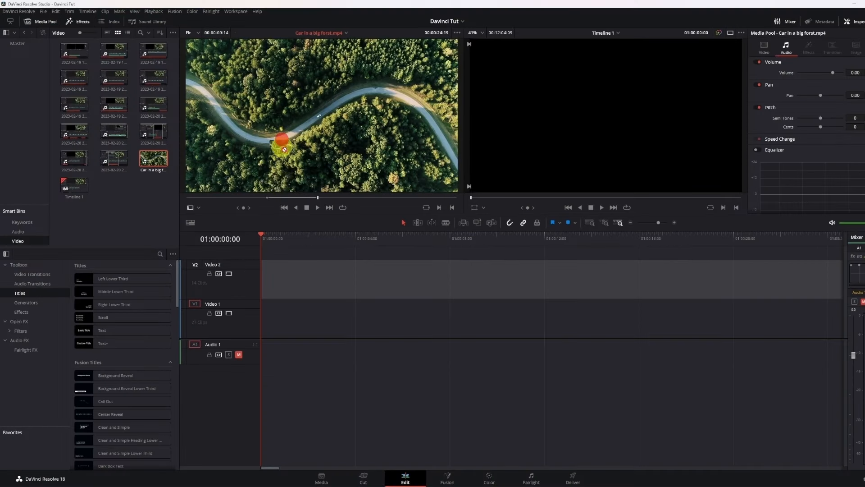
{"action": "left_click_drag", "start_coordinate": [287, 314], "coordinate": [263, 319]}
{"action": "left_click", "coordinate": [262, 235]}
{"action": "left_click_drag", "start_coordinate": [262, 235], "coordinate": [323, 257]}
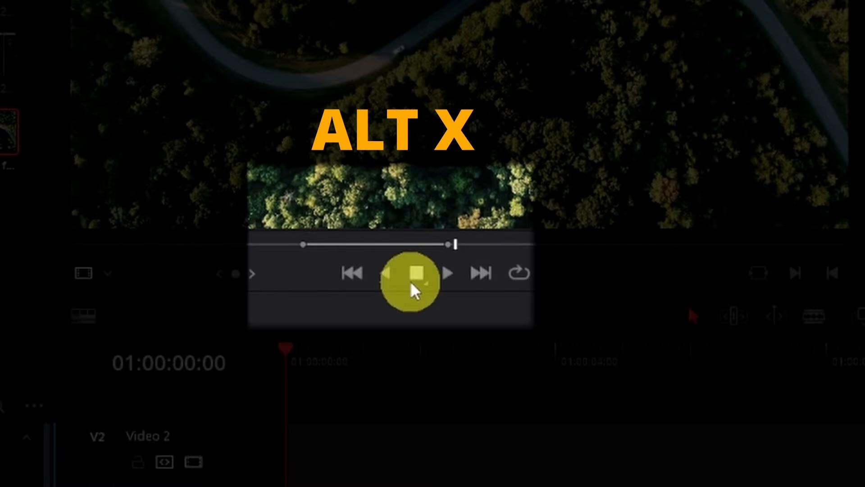
Try clearing both in and out points on the source clip and undo it; try clearing only the in point and undo that too.
{"action": "key", "text": "alt+x"}
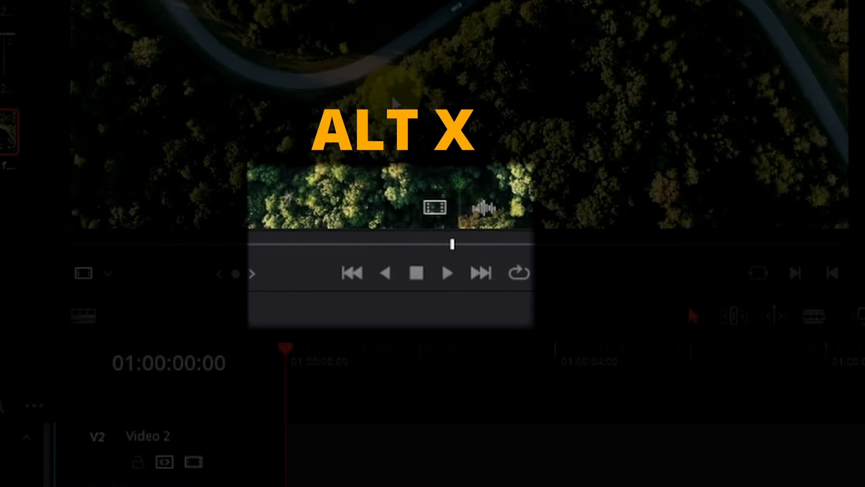
{"action": "key", "text": "ctrl+z"}
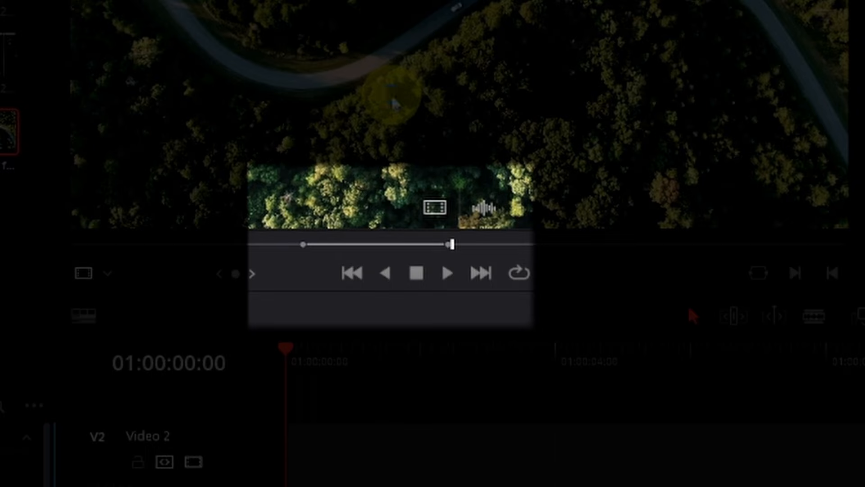
{"action": "key", "text": "alt+i"}
{"action": "key", "text": "ctrl+z"}
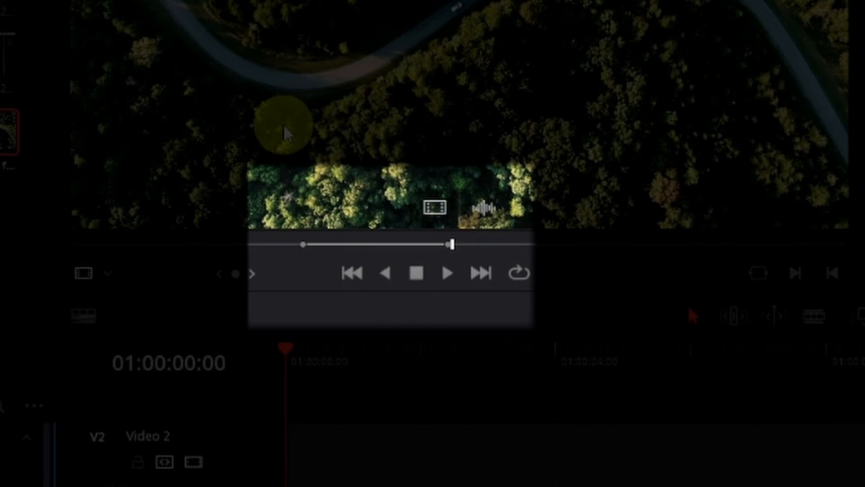